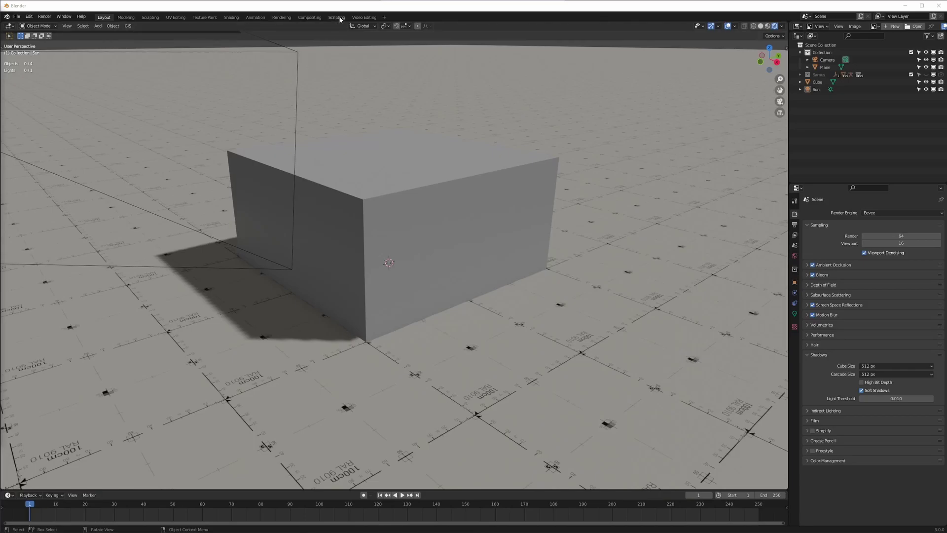
- Orbit around the cube, then switch to the scene camera's perspective with Numpad 0
left_click(339, 9)
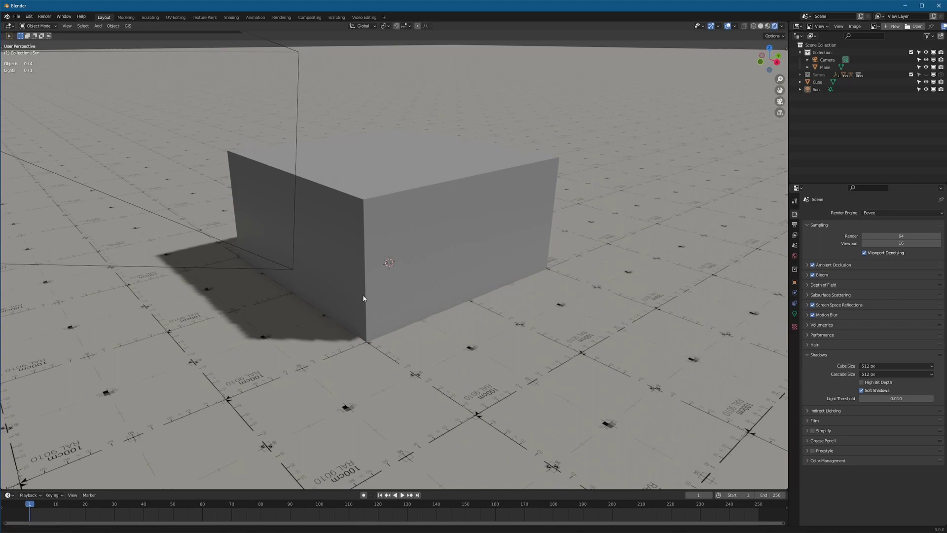
middle_click_drag(352, 278, 381, 295)
key("KP_0")
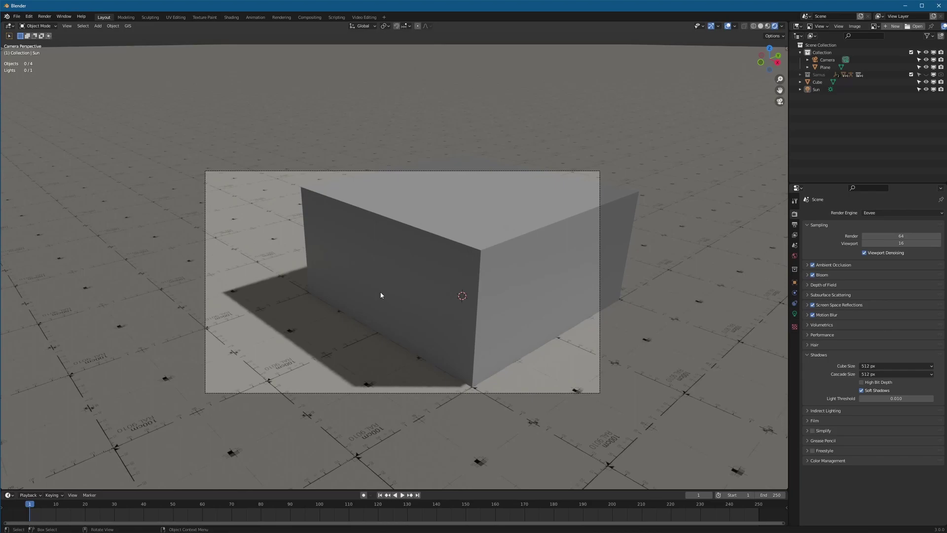
- Render the camera view and zoom into the cube's bottom corner in the other render slot
key("F12")
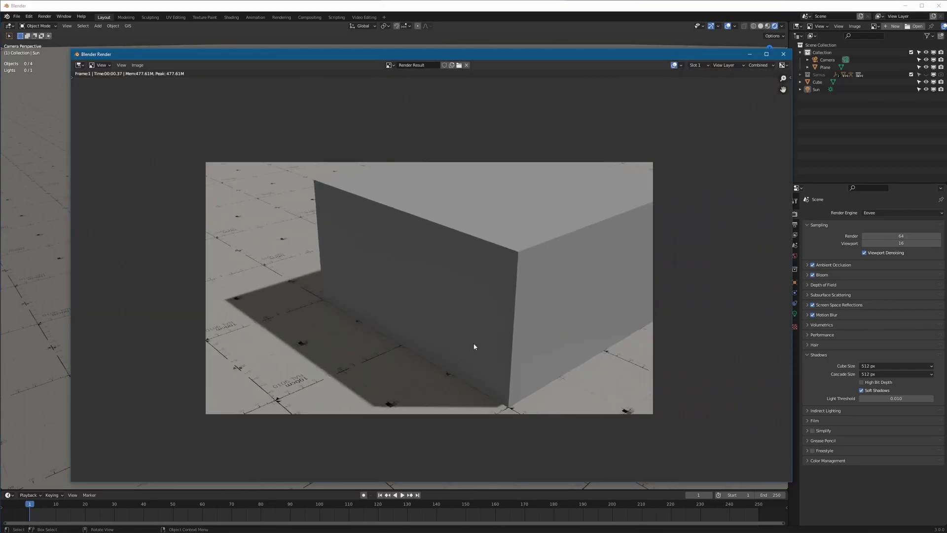
scroll(474, 346, "up", 1)
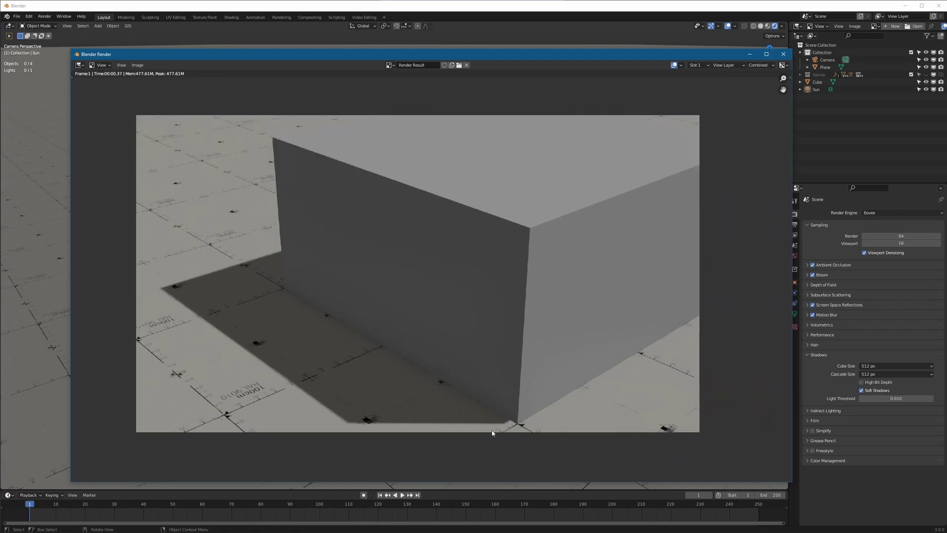
key("j")
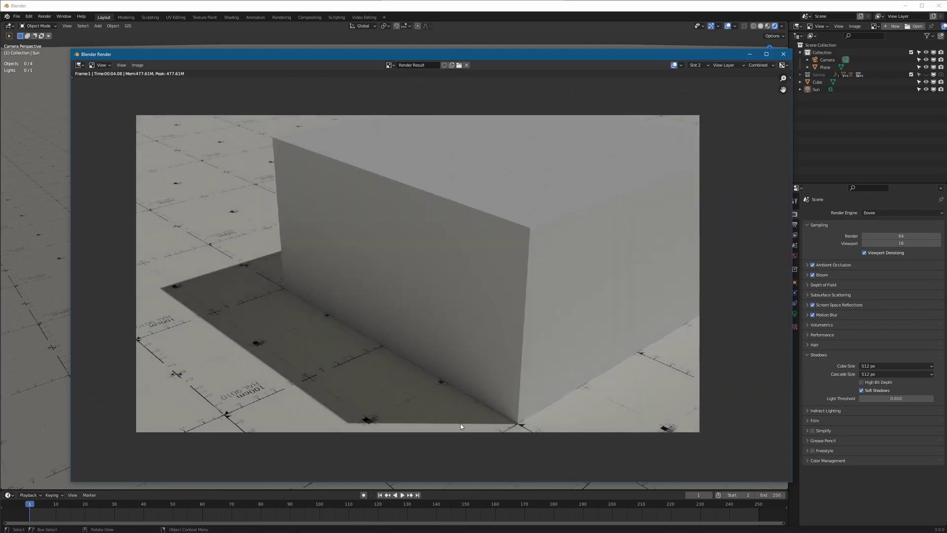
middle_click_drag(460, 423, 494, 402)
scroll(495, 402, "up", 4)
scroll(364, 352, "down", 4)
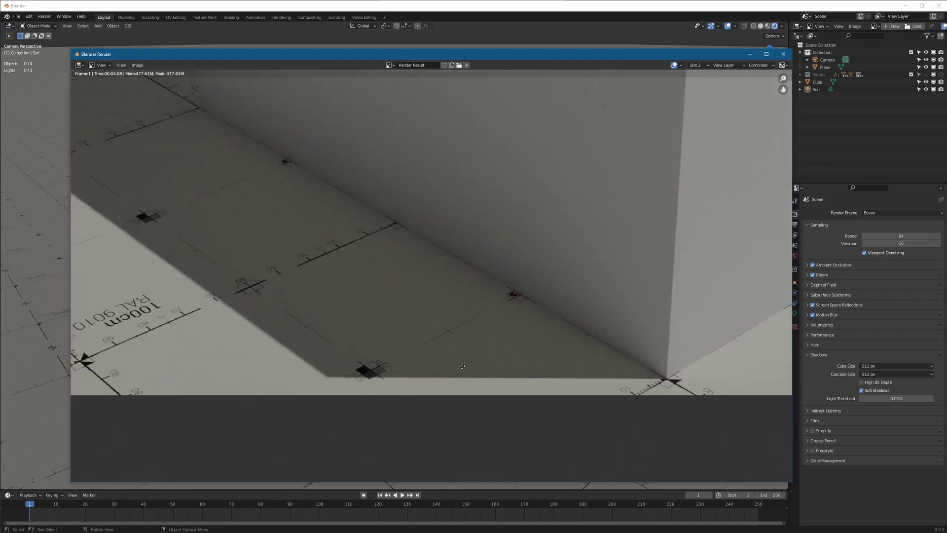
- Switch back to the first render, inspect the cube's shadow edges, then close the render window
key("j")
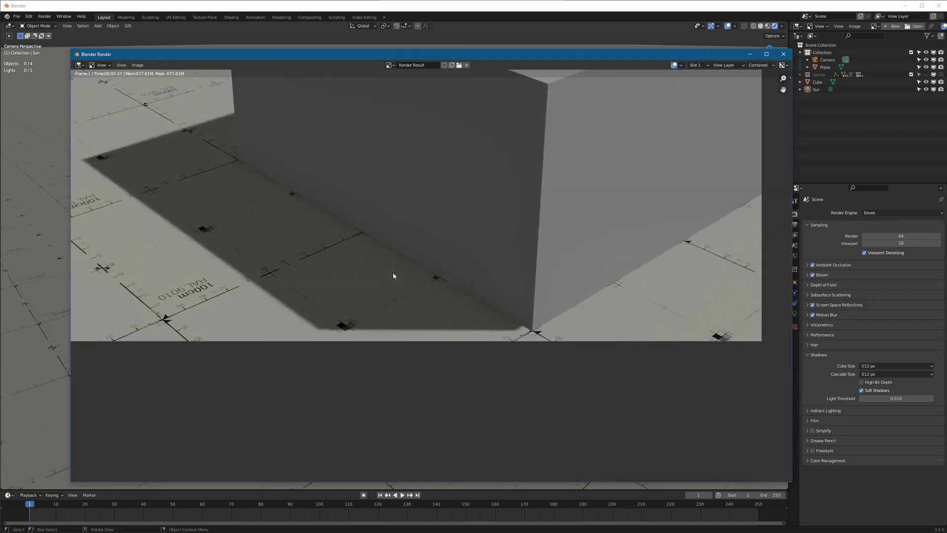
scroll(178, 125, "up", 3)
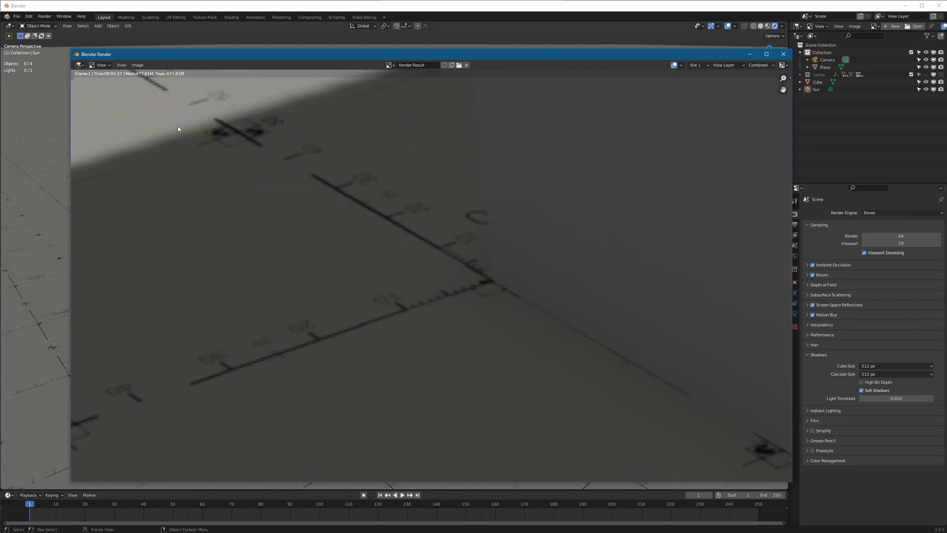
scroll(146, 154, "down", 5)
scroll(178, 248, "up", 5)
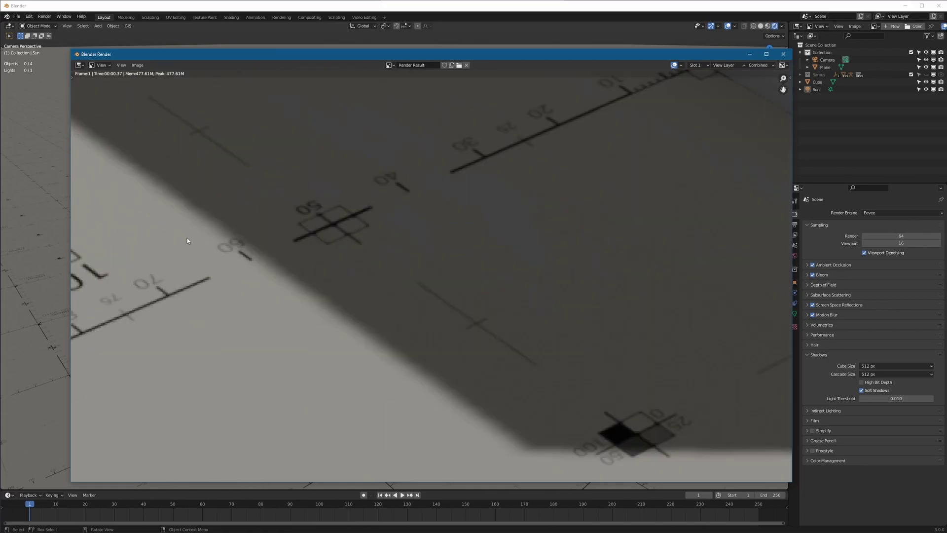
scroll(188, 238, "down", 3)
scroll(471, 301, "up", 3)
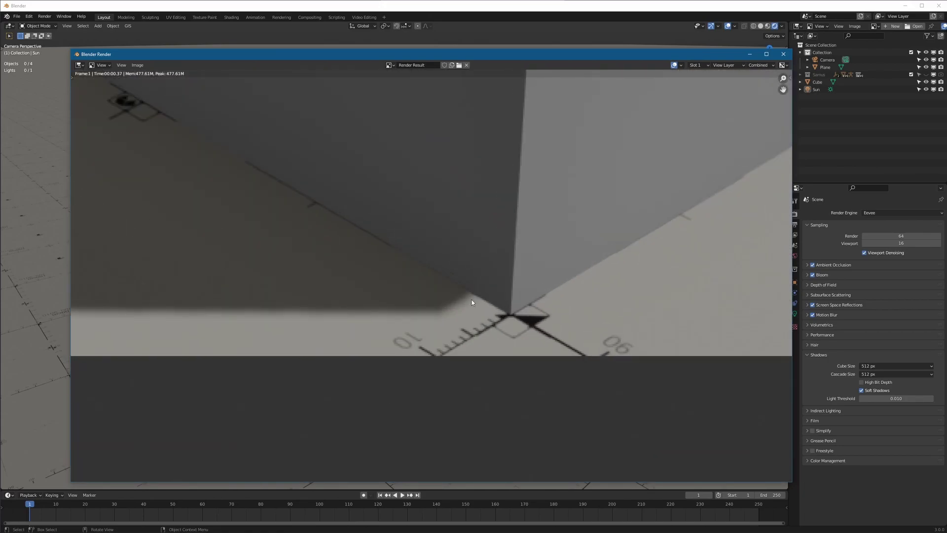
scroll(458, 325, "down", 5)
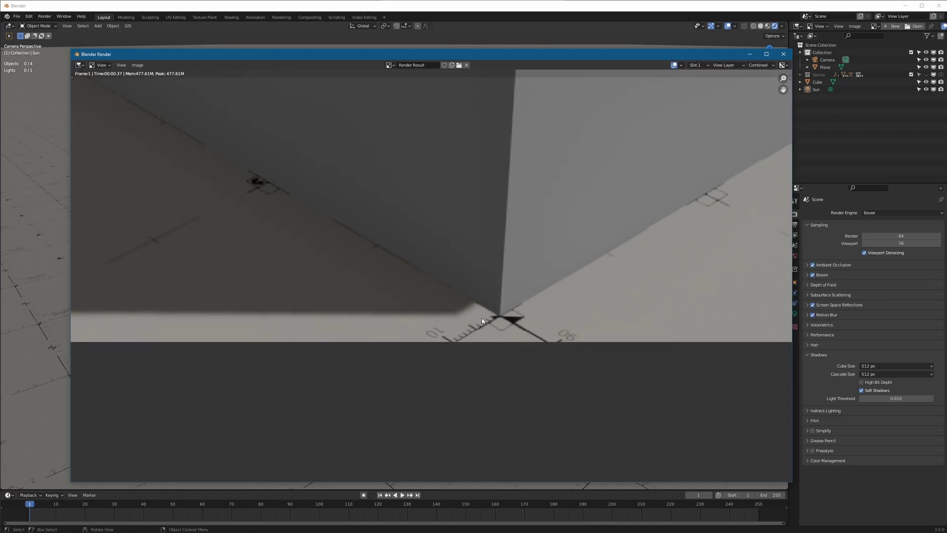
middle_click_drag(429, 300, 410, 336)
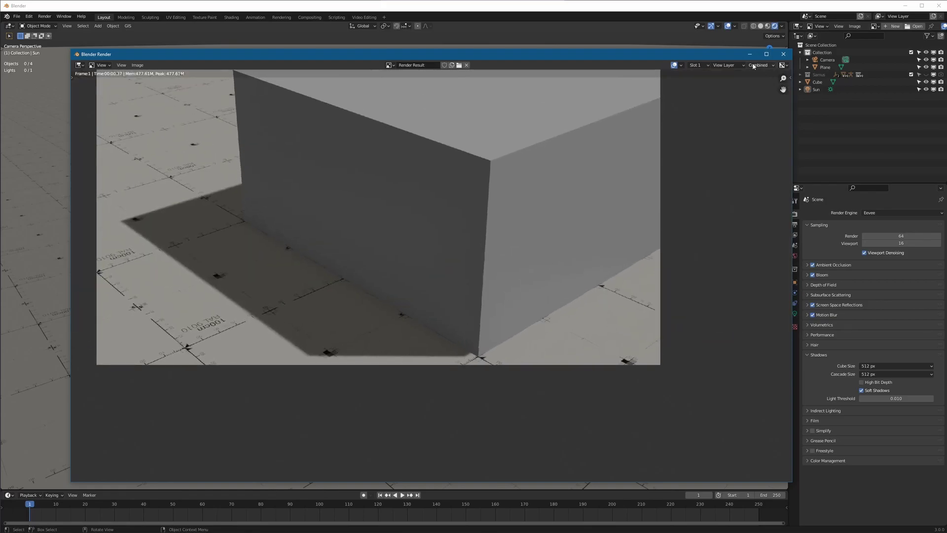
middle_click_drag(487, 236, 517, 287)
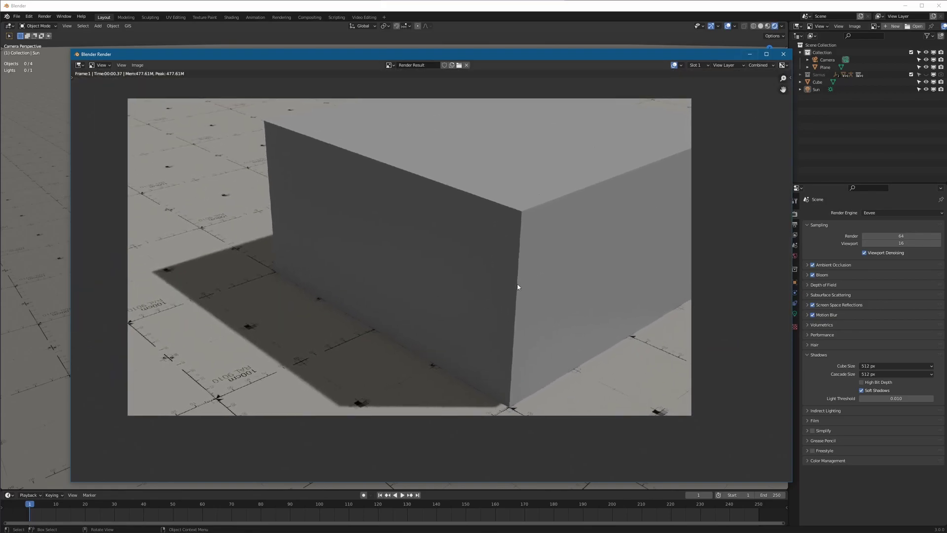
left_click(745, 55)
- Orbit off camera, recheck both render slots' shadow edges up close, then close the render and pan to the cube
middle_click_drag(425, 335, 462, 312)
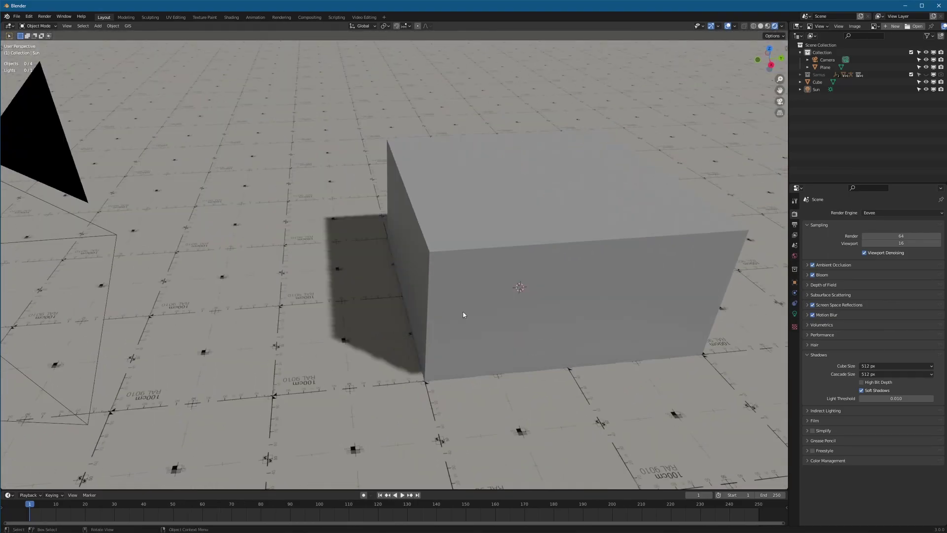
key("F12")
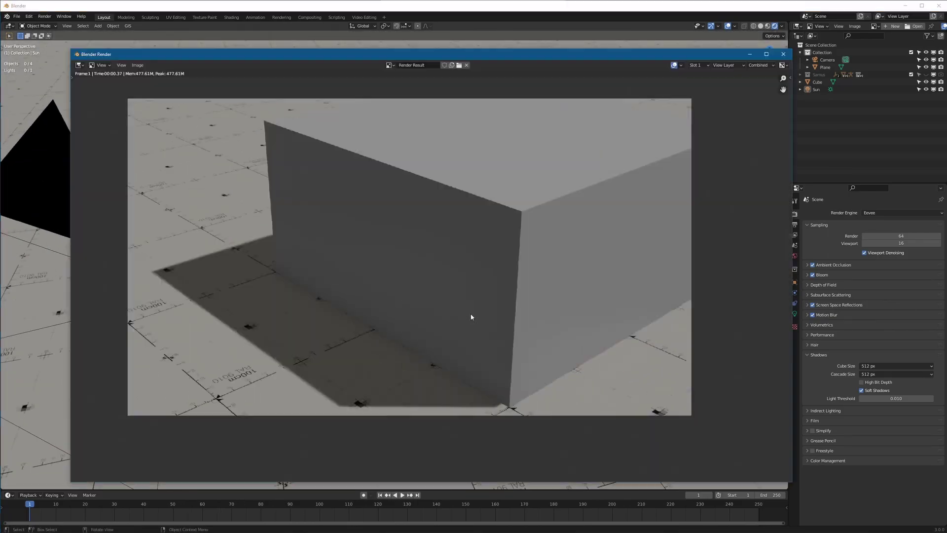
key("j")
scroll(346, 407, "up", 8)
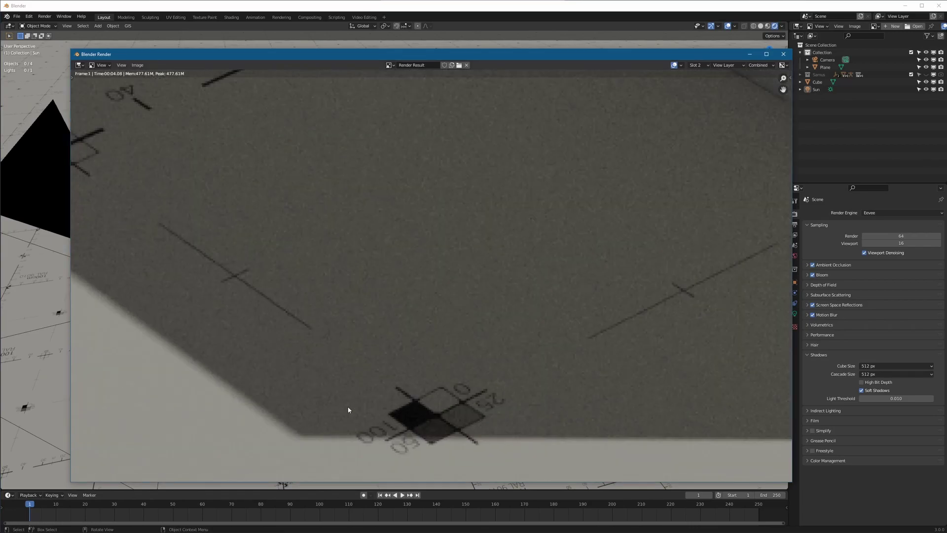
scroll(349, 412, "down", 4)
scroll(325, 366, "down", 3)
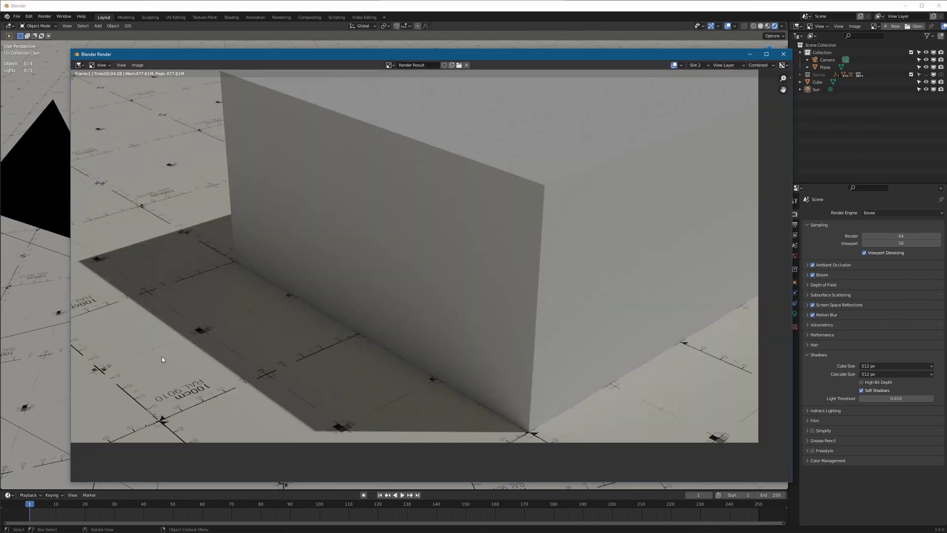
scroll(403, 421, "up", 2)
scroll(374, 365, "down", 2)
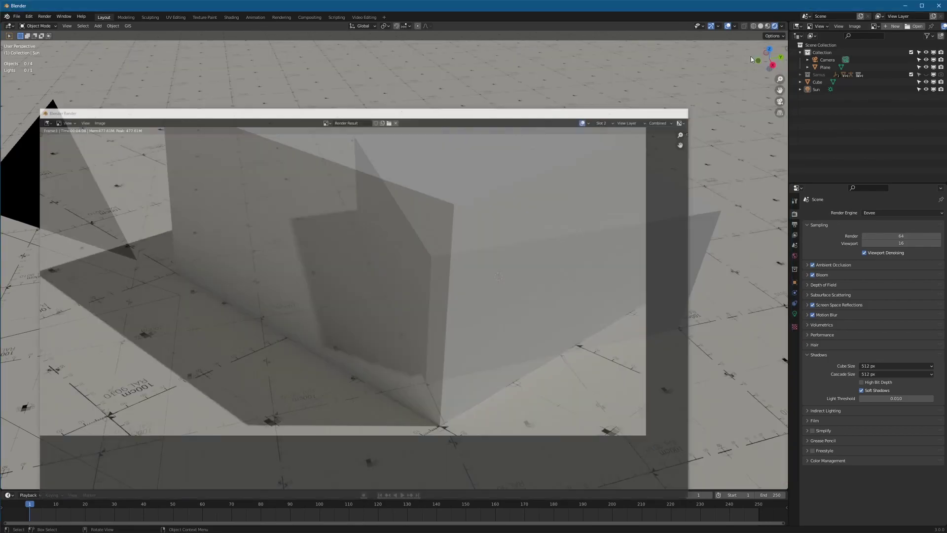
left_click(750, 55)
middle_click_drag(454, 357, 406, 331, "shift")
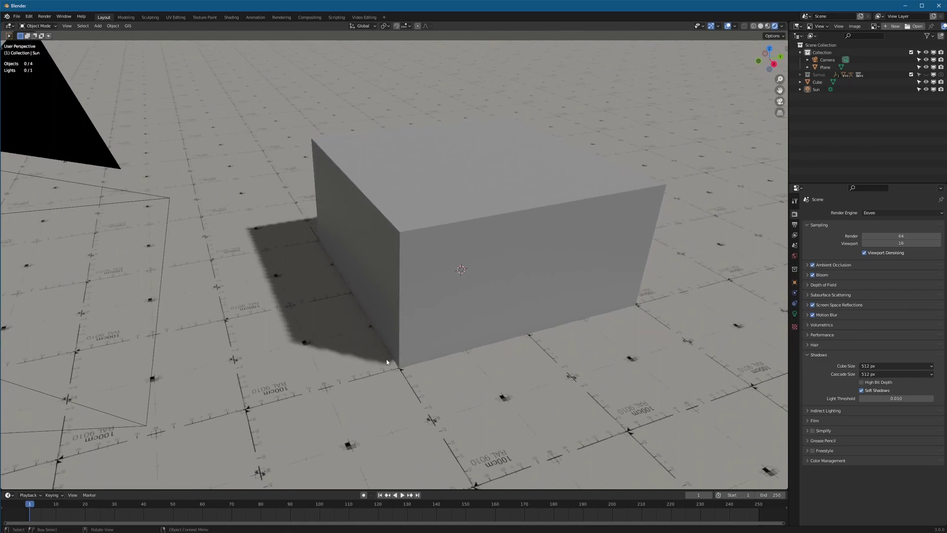
- Enable Contact Shadows on the Sun light, then orbit and select the cube
scroll(390, 363, "up", 6)
scroll(397, 374, "down", 2)
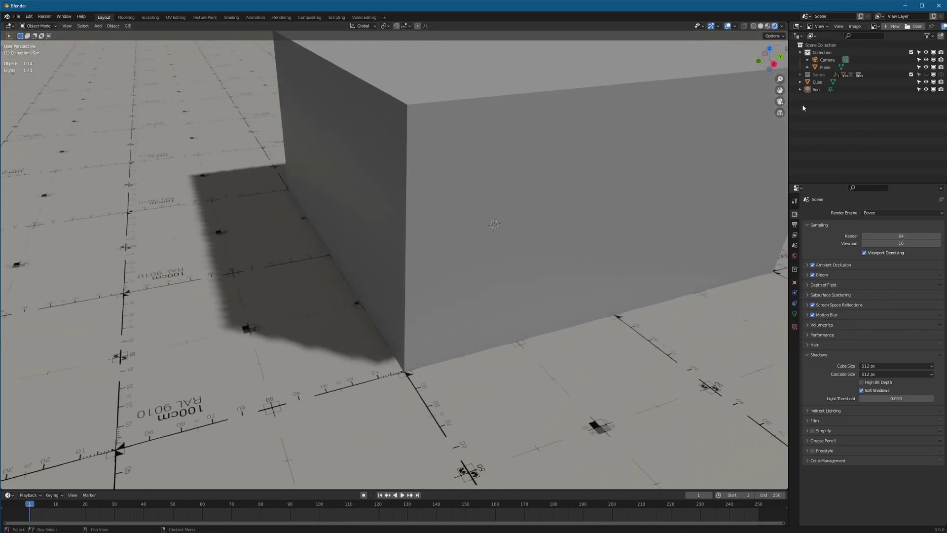
left_click(817, 90)
left_click(794, 314)
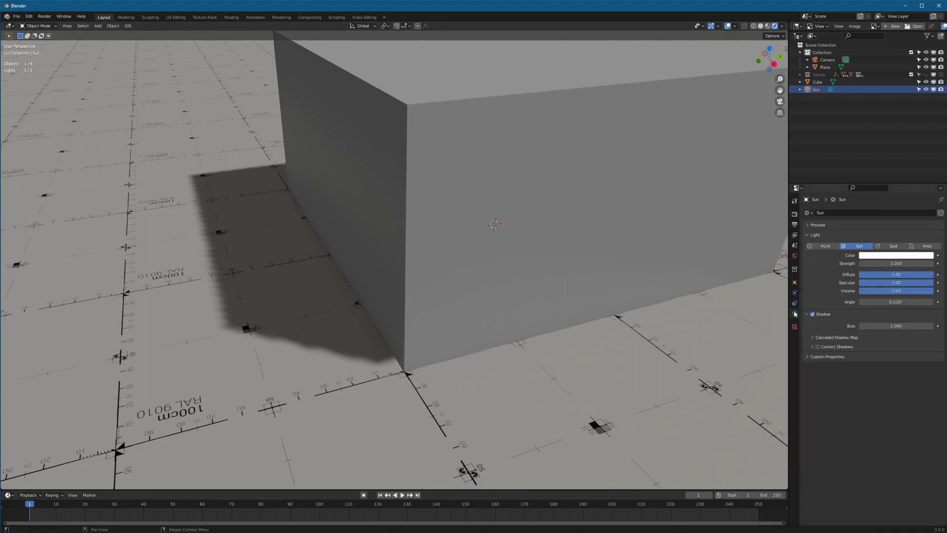
left_click(816, 347)
middle_click_drag(582, 213, 472, 202)
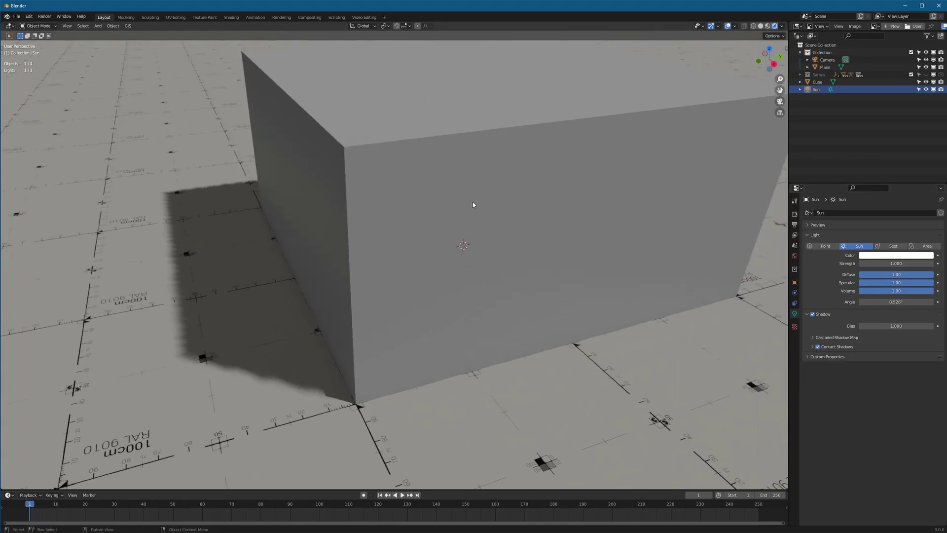
left_click(466, 181)
- Hide the cube and unhide Samus, orbiting down toward her feet
key("h")
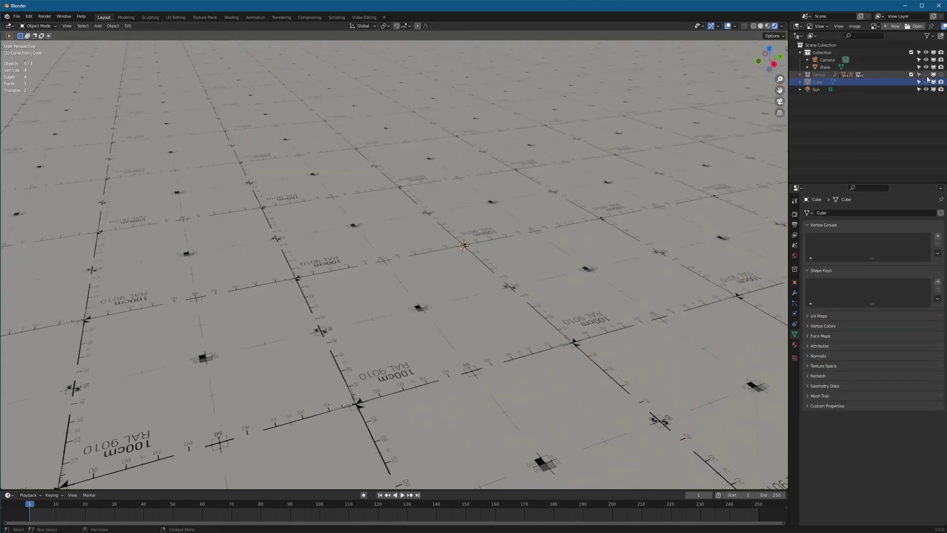
left_click(926, 74)
middle_click_drag(478, 210, 530, 246)
scroll(455, 248, "up", 3)
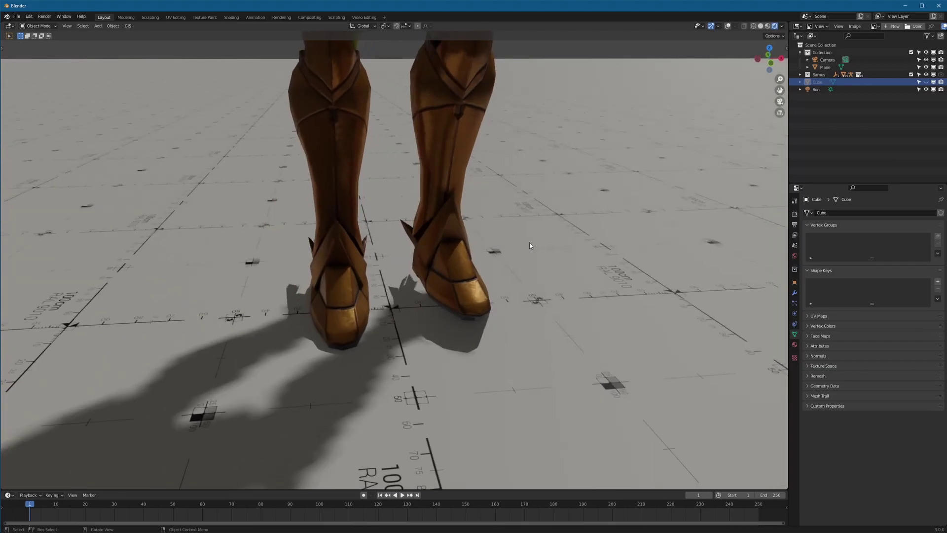
- Turn the Sun light's Contact Shadows back off and view Samus's legs from the side
left_click(816, 89)
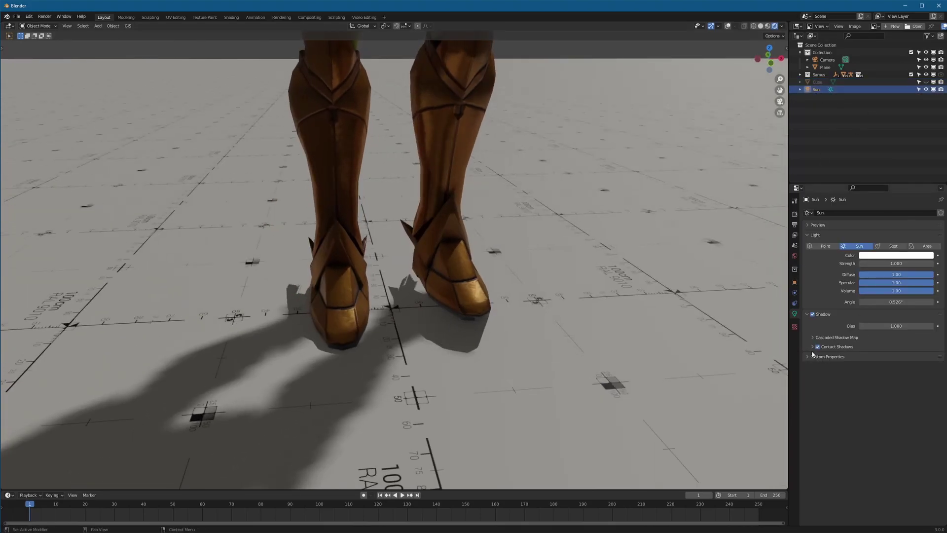
left_click(818, 347)
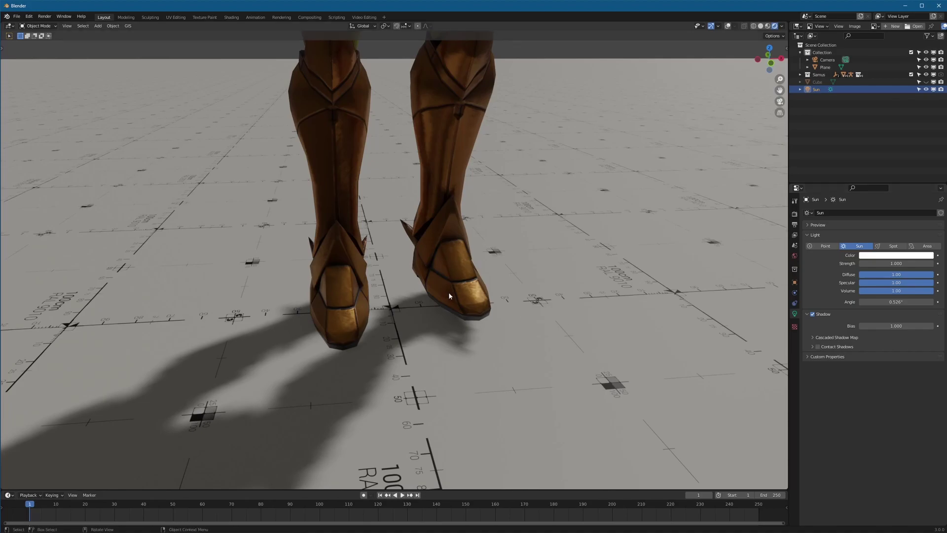
middle_click_drag(448, 292, 379, 326)
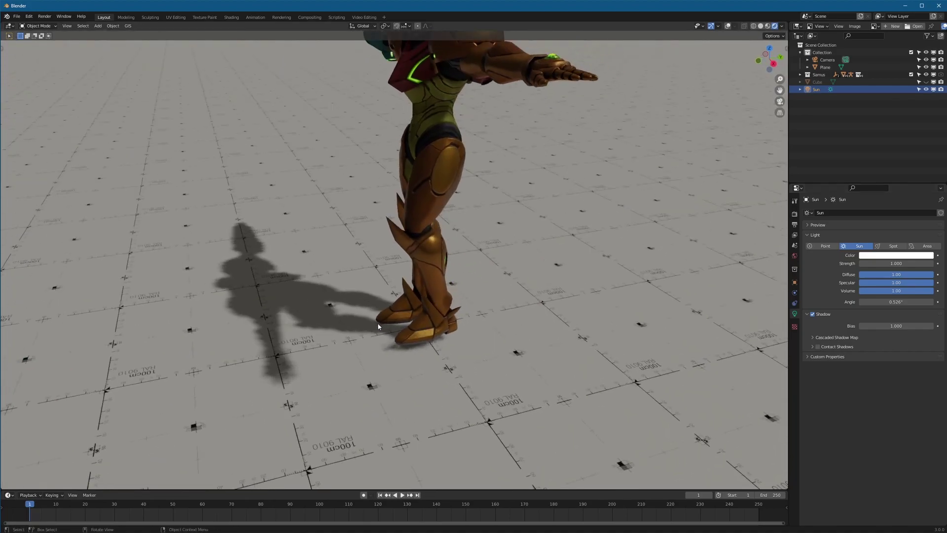
- Set the Eevee cascade shadow size to 4096 px in Render Properties
left_click(795, 213)
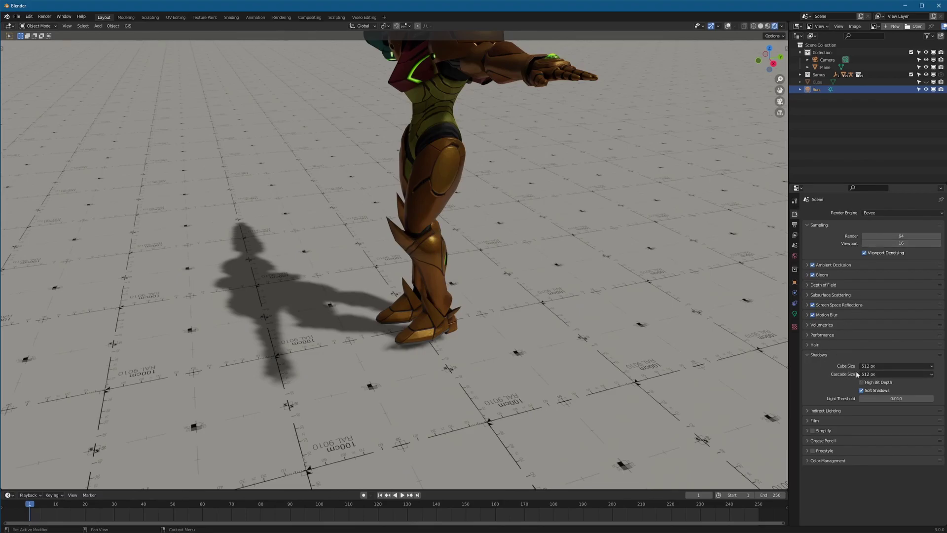
left_click(883, 374)
left_click(869, 430)
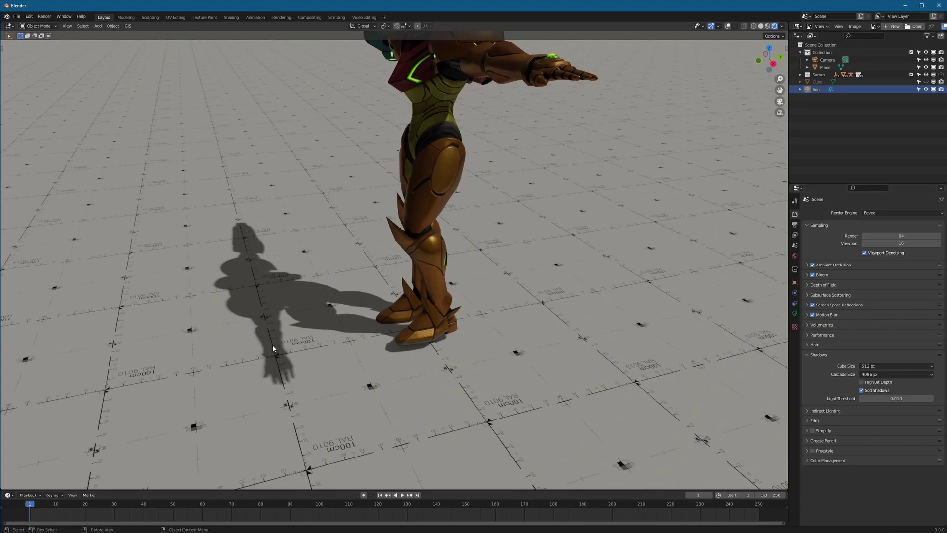
scroll(279, 308, "up", 5)
scroll(281, 306, "down", 5)
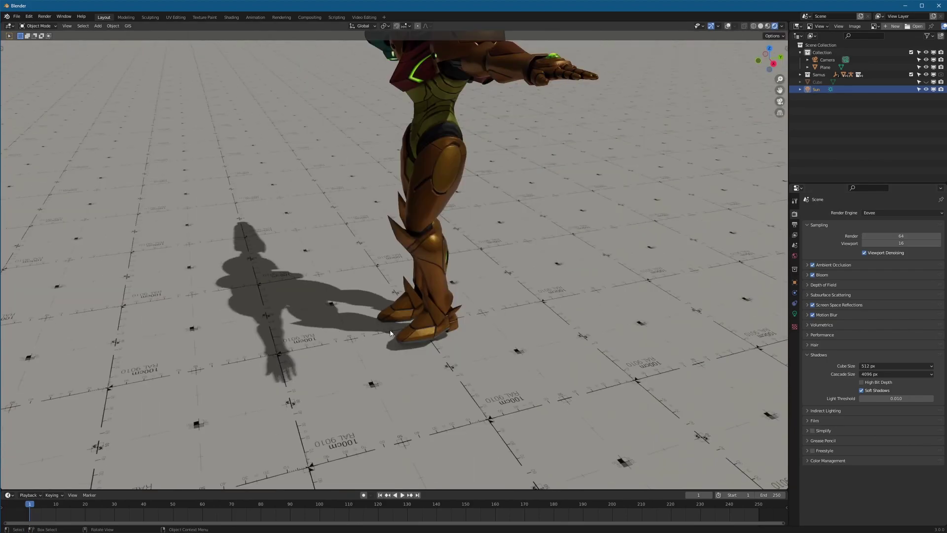
scroll(390, 334, "up", 2)
scroll(378, 323, "down", 3)
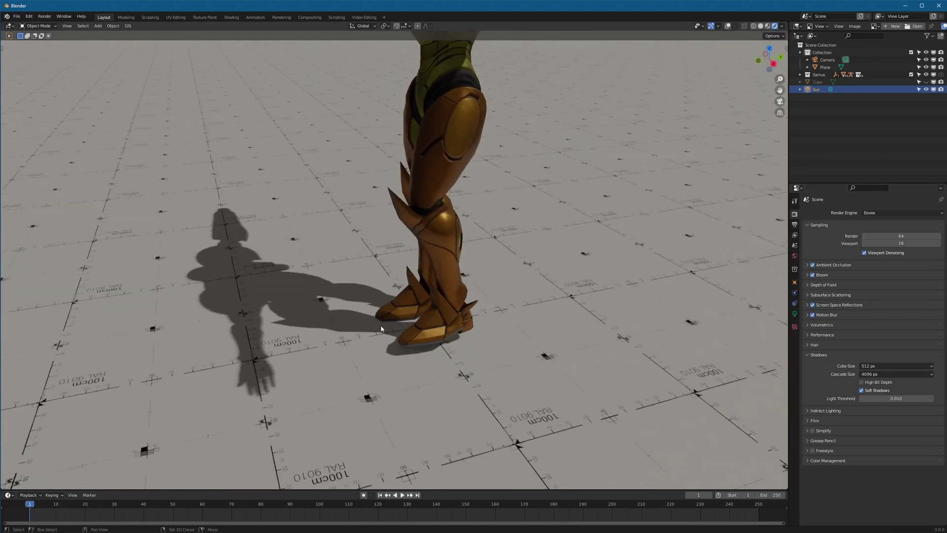
middle_click_drag(436, 172, 429, 231)
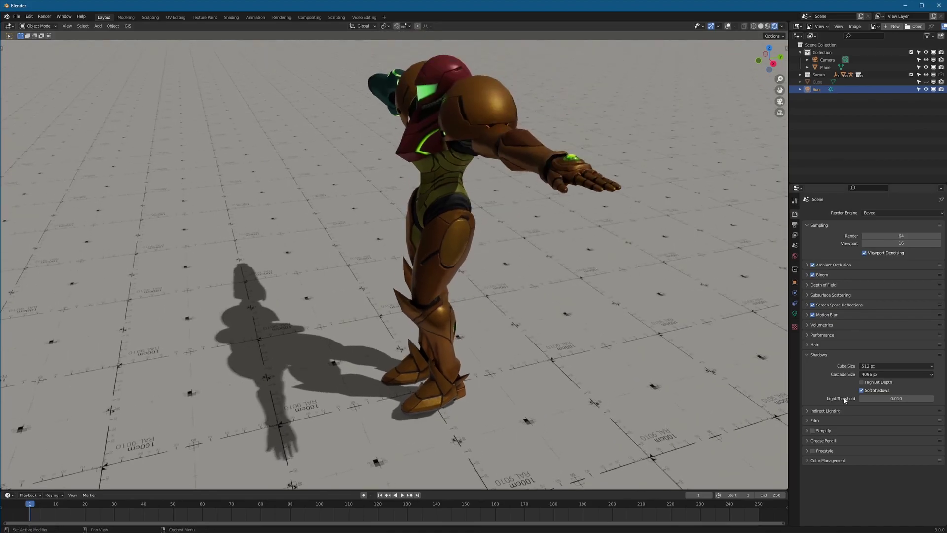
- Toggle High Bit Depth shadows off and back on, inspecting Samus's floor shadow up close
left_click(861, 383)
key("KP_0")
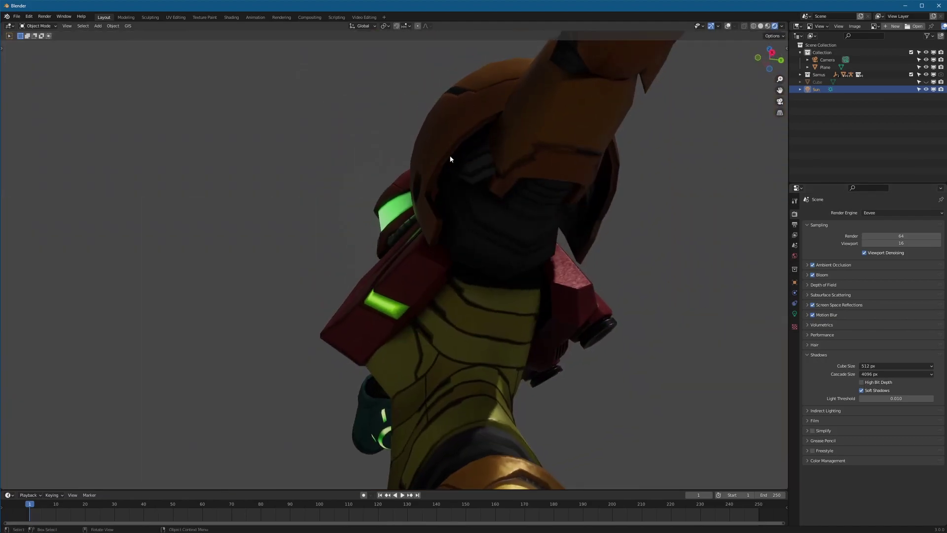
left_click(862, 382)
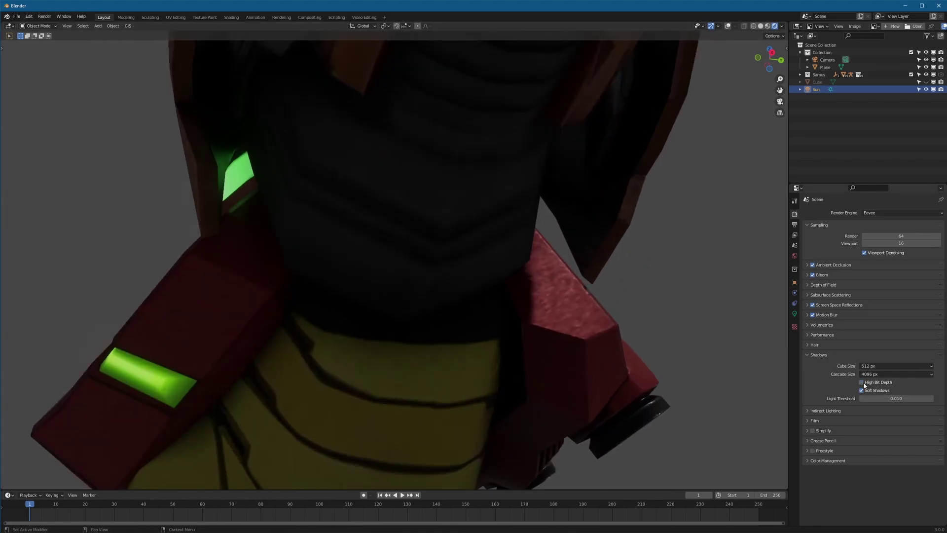
scroll(525, 296, "down", 5)
scroll(519, 335, "down", 5)
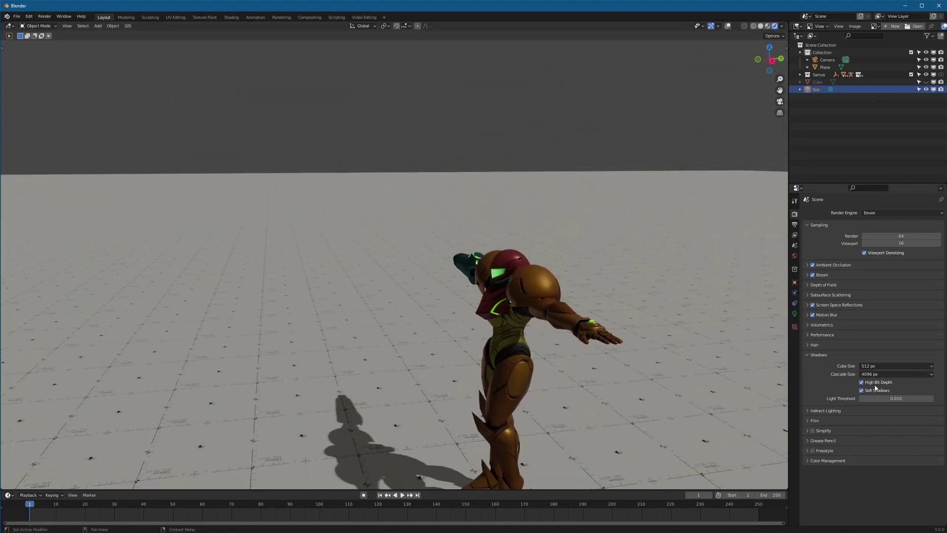
middle_click_drag(507, 397, 509, 274, "shift")
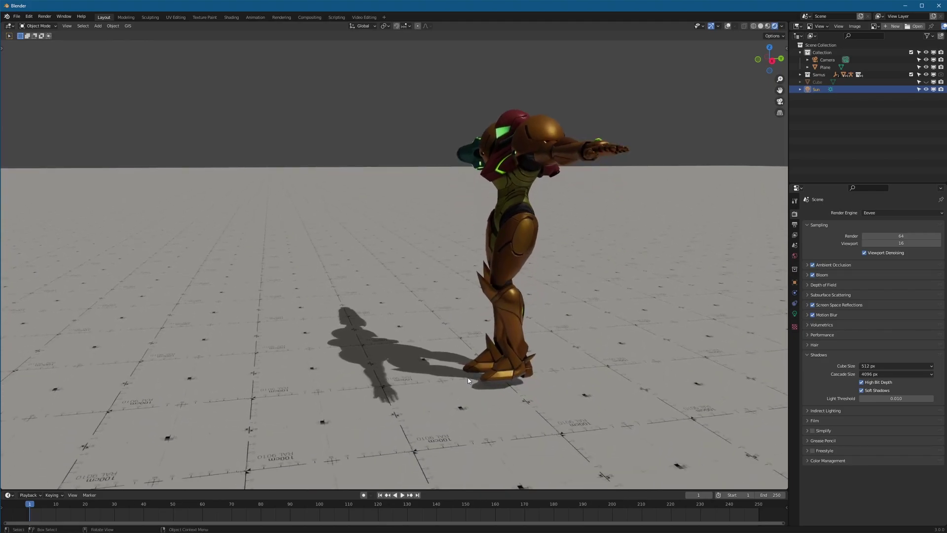
scroll(467, 377, "up", 6)
middle_click_drag(468, 378, 550, 339)
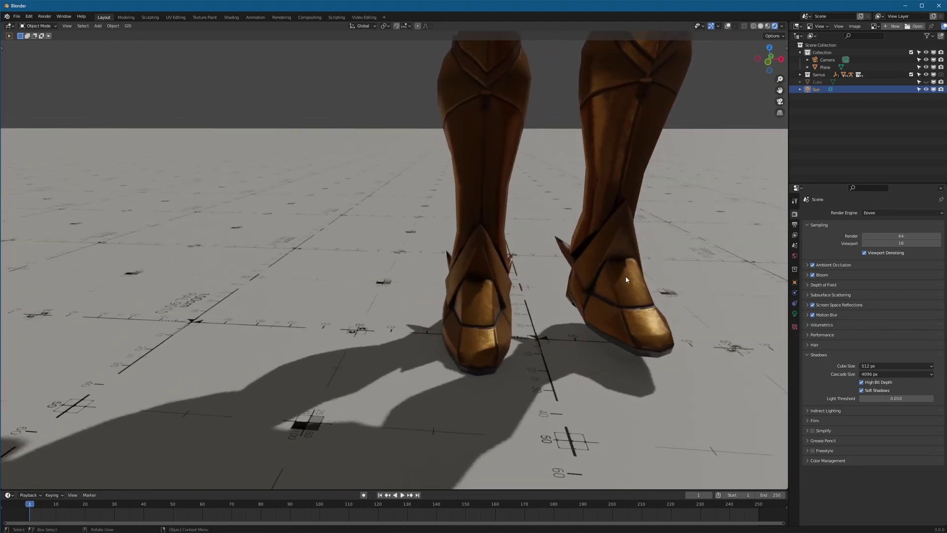
- Unhide the cube to inspect its bottom-corner shadow, then hide it again
left_click(926, 82)
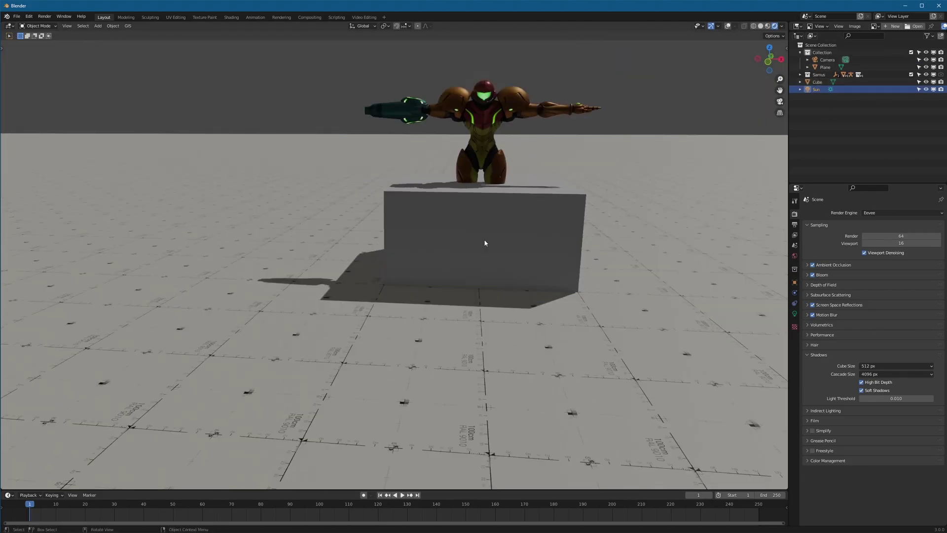
scroll(580, 289, "up", 8)
middle_click_drag(580, 289, 524, 282)
scroll(458, 285, "down", 8)
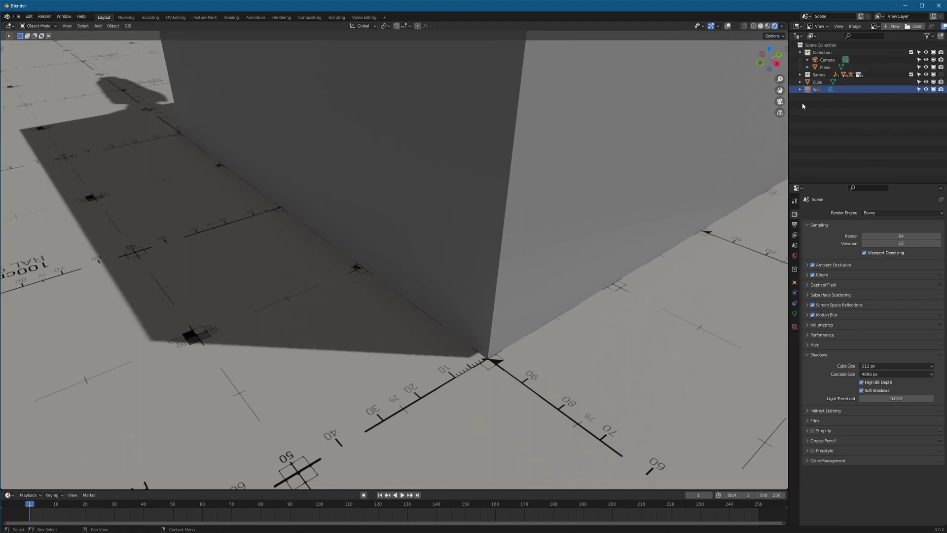
left_click(926, 82)
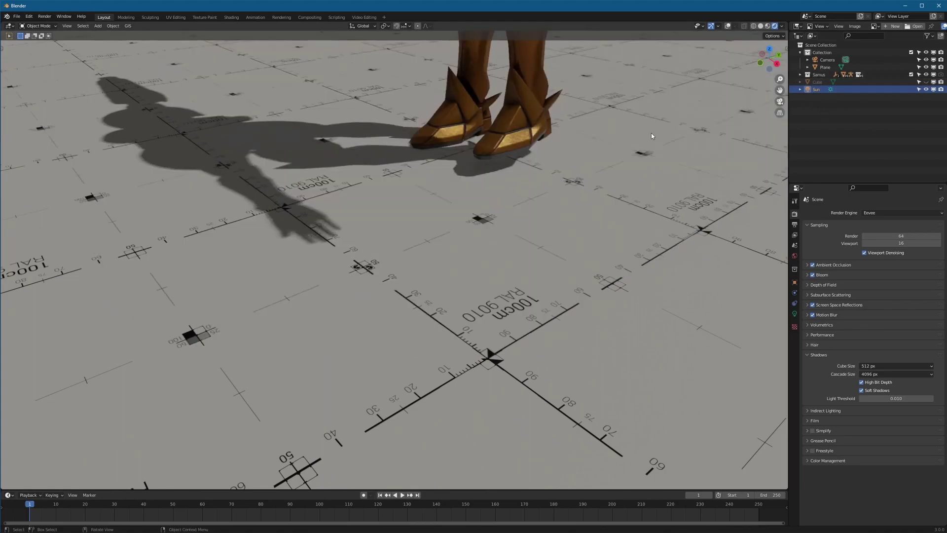
scroll(651, 132, "up", 5)
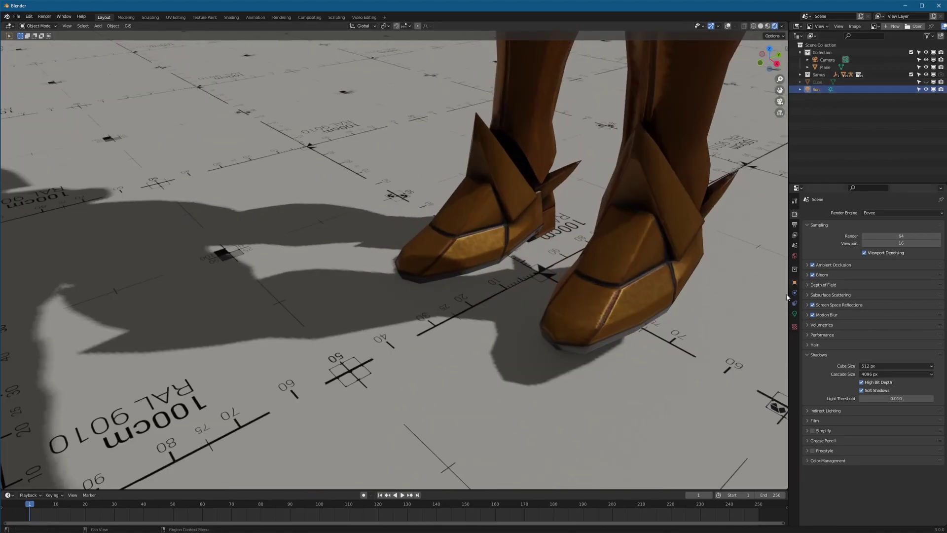
- Lower the Sun light's shadow bias to 0.001 and set its angle to 0°
left_click(794, 314)
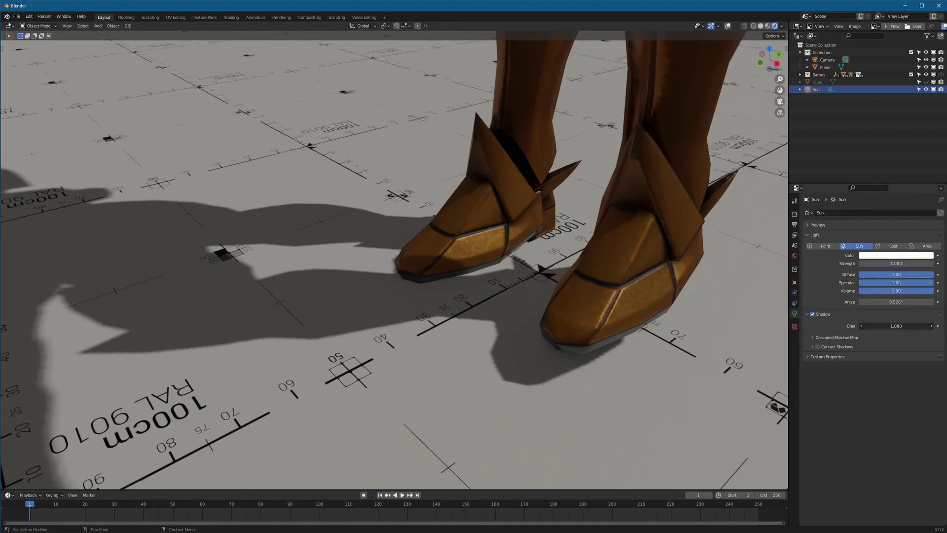
left_click_drag(896, 325, 865, 326)
scroll(582, 291, "down", 10)
scroll(582, 293, "up", 6)
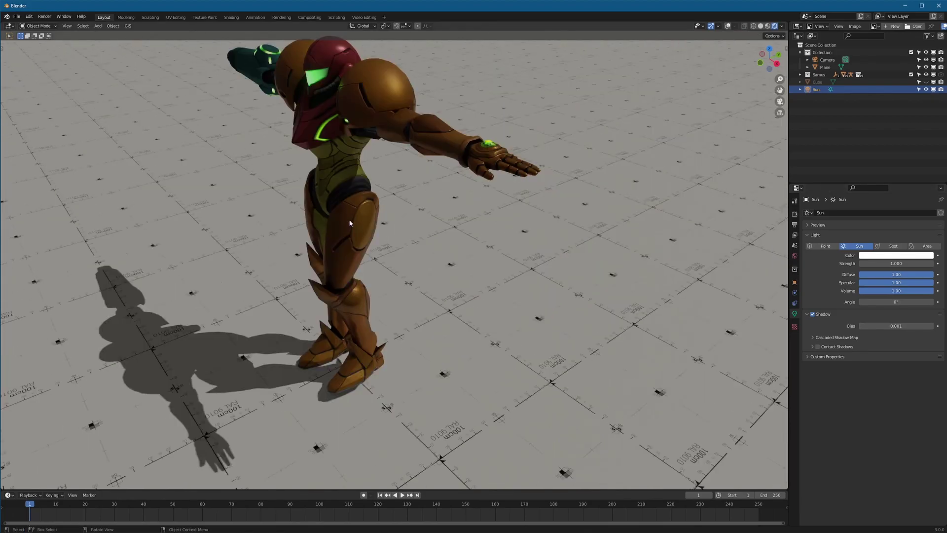
- Show the cube again and hide Samus in the Outliner
left_click(925, 82)
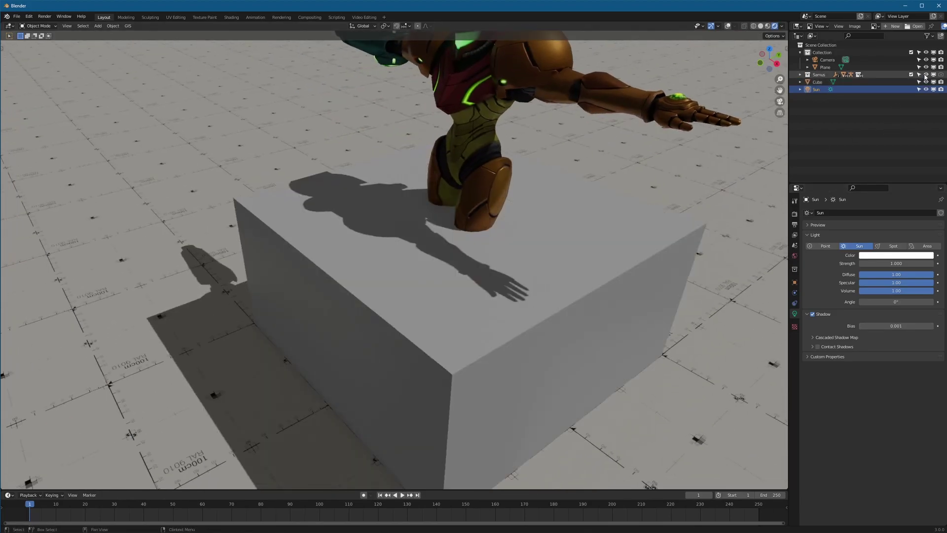
left_click(926, 75)
scroll(444, 395, "down", 4)
scroll(436, 437, "up", 4)
- Render the cube scene and zoom into the result
scroll(436, 437, "down", 1)
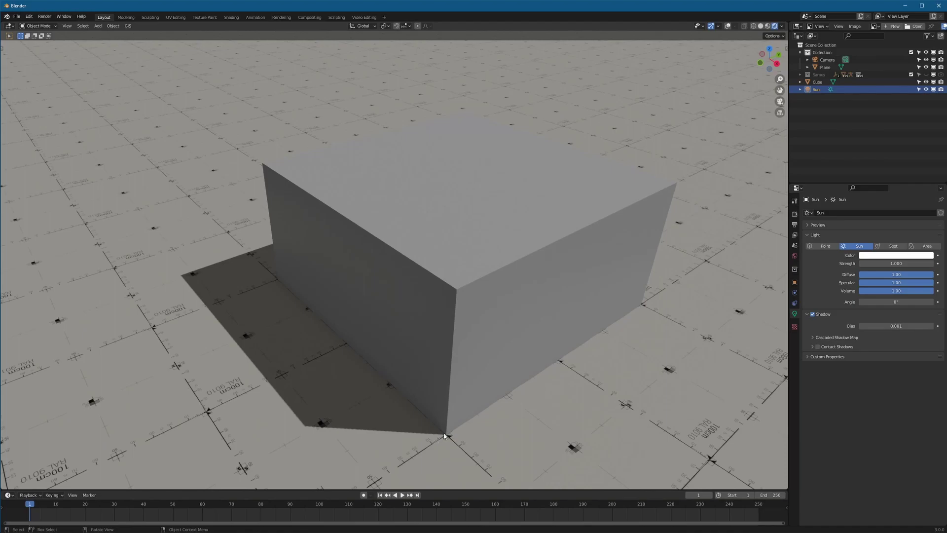
key("F12")
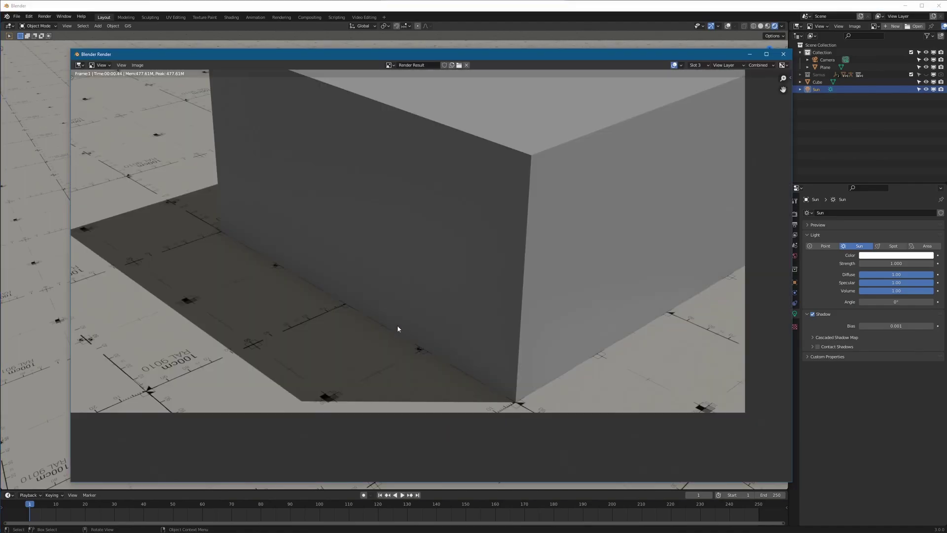
scroll(471, 397, "up", 4)
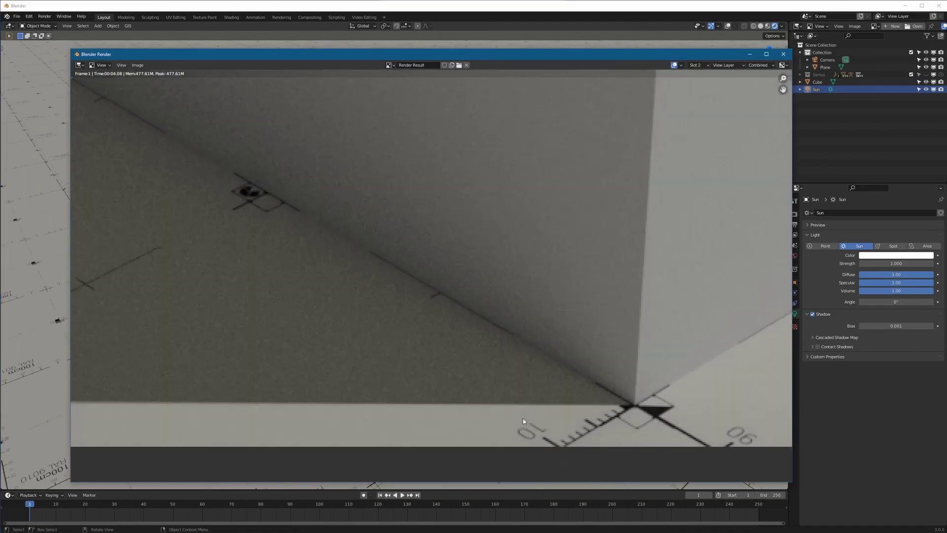
scroll(648, 411, "up", 3)
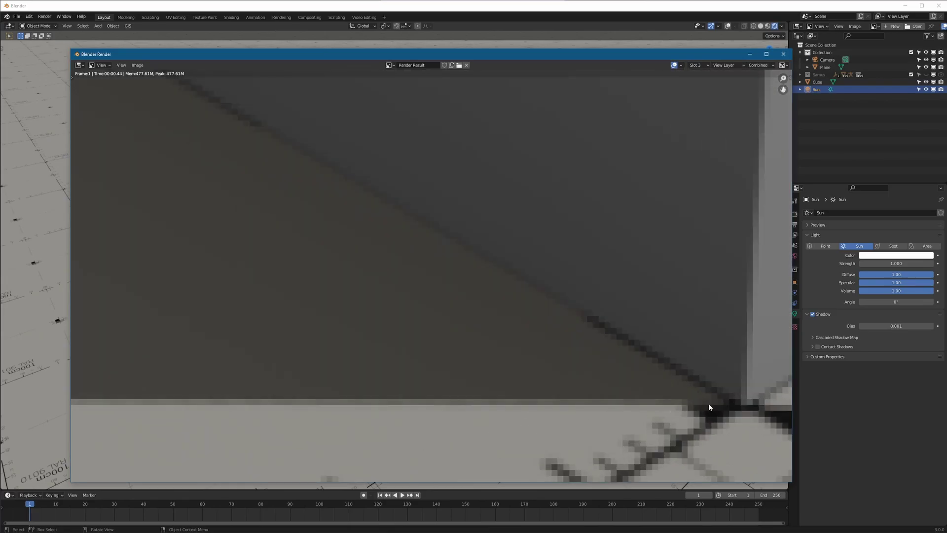
scroll(709, 406, "down", 4)
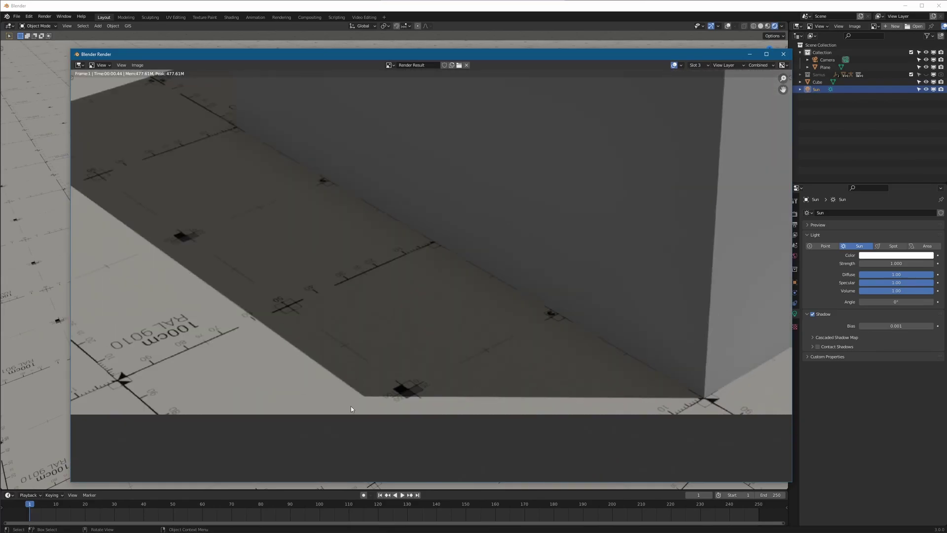
- Flip between the two render slots, framing the cube, to compare its sun shadows
key("2")
scroll(398, 383, "up", 3)
scroll(266, 273, "down", 3)
scroll(378, 282, "up", 5)
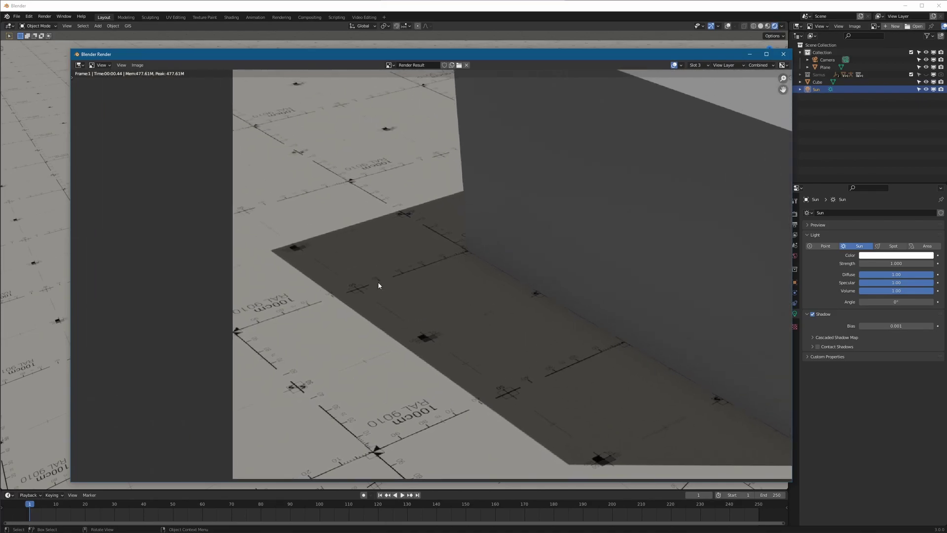
scroll(311, 281, "down", 6)
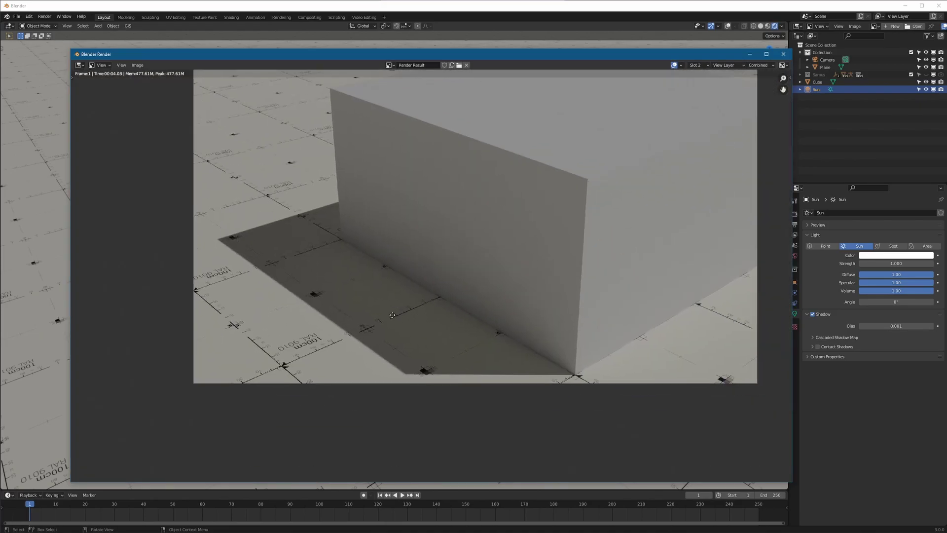
middle_click_drag(392, 315, 325, 296)
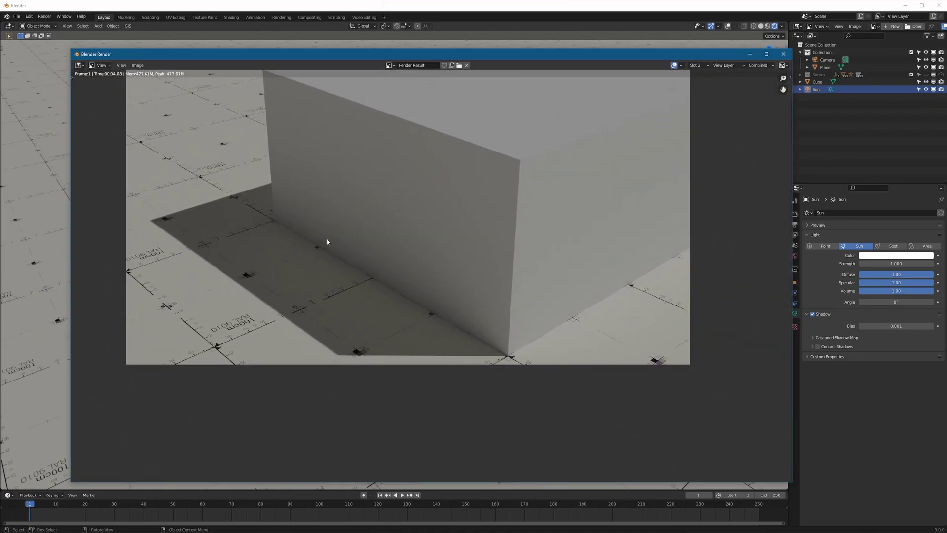
key("j")
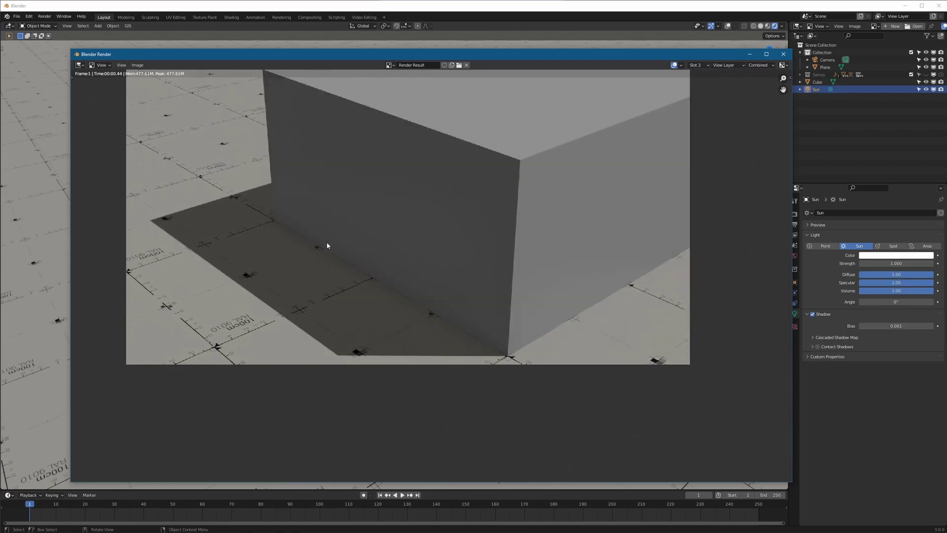
scroll(232, 193, "up", 4)
scroll(232, 194, "down", 4)
key("j")
key("j")
key("j")
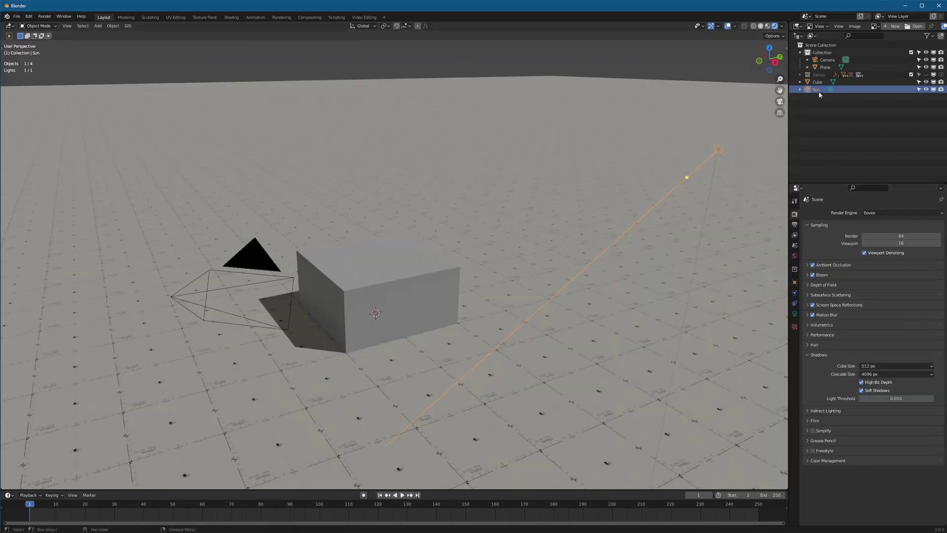
- Add a point light to the scene from the Shift+A Light menu
key("shift+a")
mouse_move(543, 323)
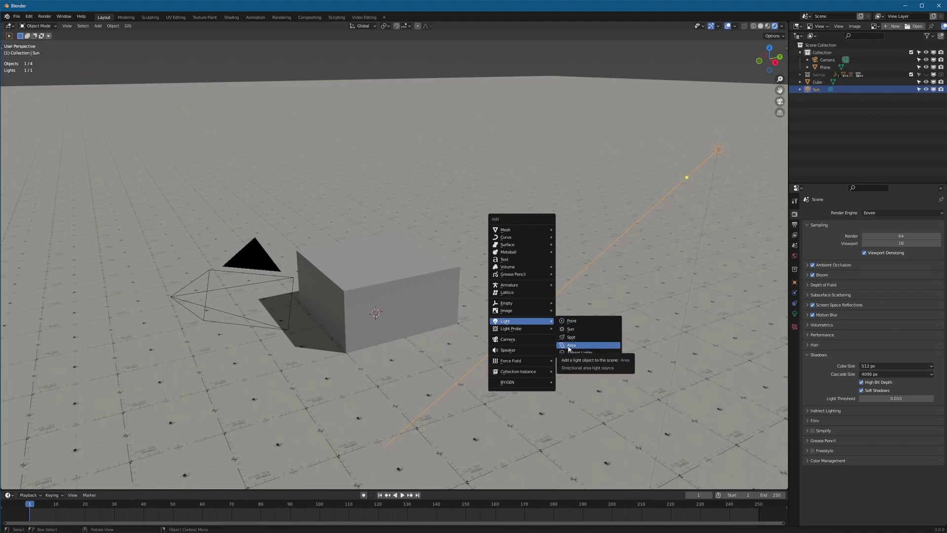
key("alt+a")
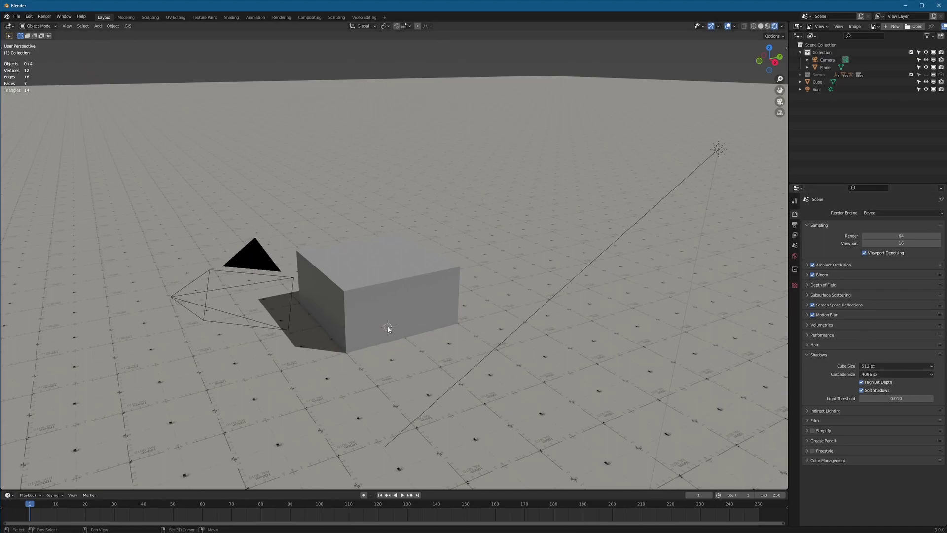
key("shift+a")
mouse_move(386, 326)
left_click(416, 326)
- Move the point light up and place it just above the cube's left corner
key("g")
key("z")
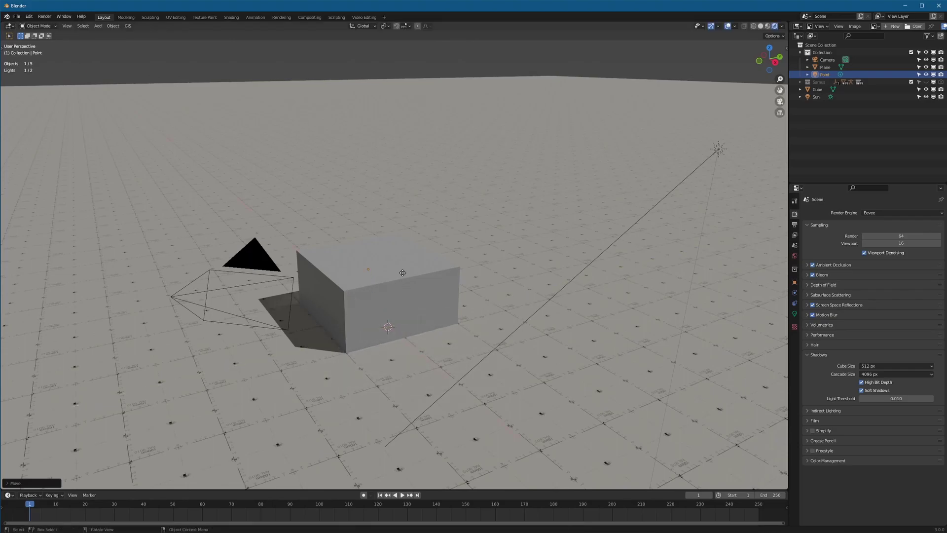
left_click(400, 222)
key("g")
left_click(333, 293)
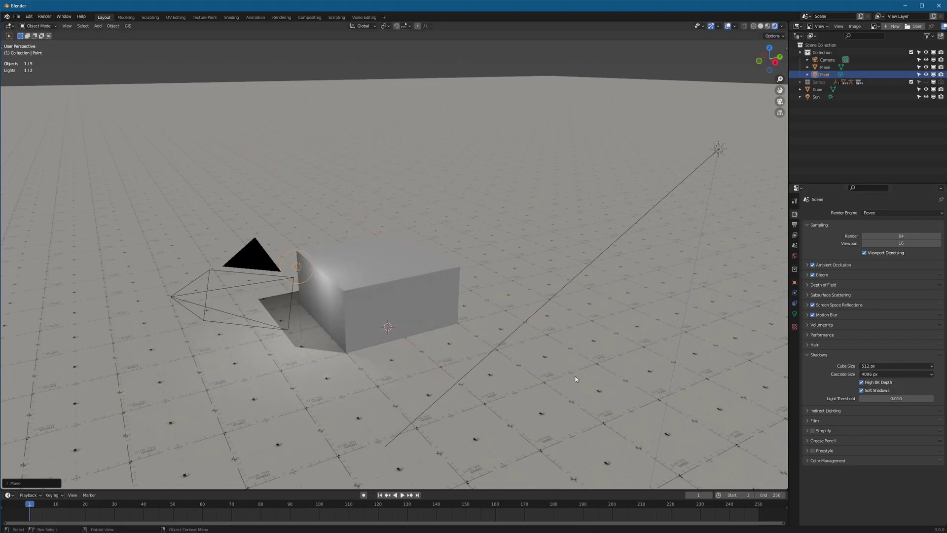
key("g")
key("z")
left_click(313, 413)
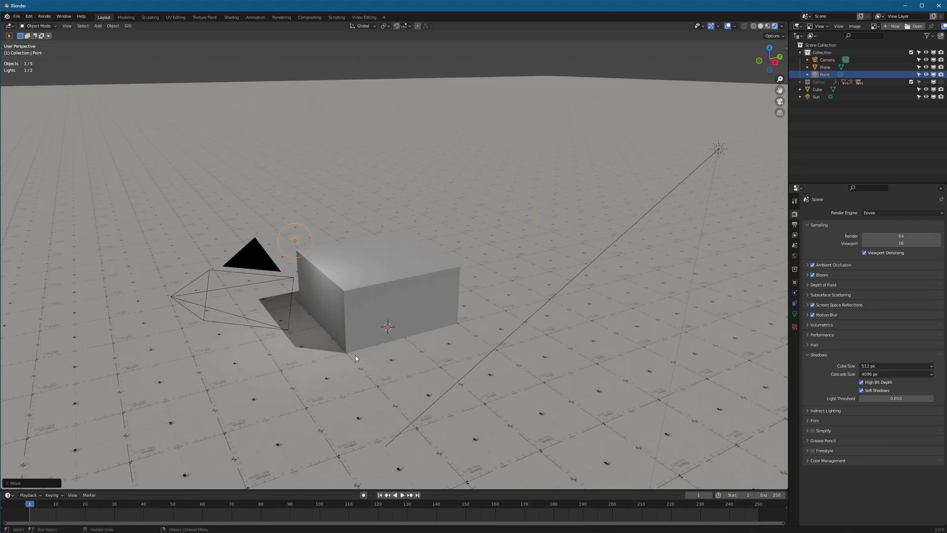
scroll(355, 356, "up", 8)
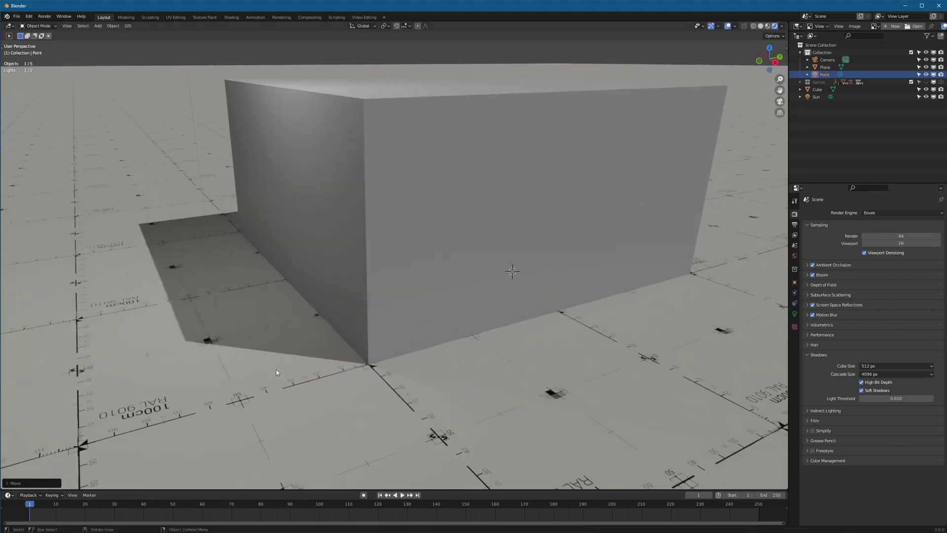
scroll(246, 370, "down", 10)
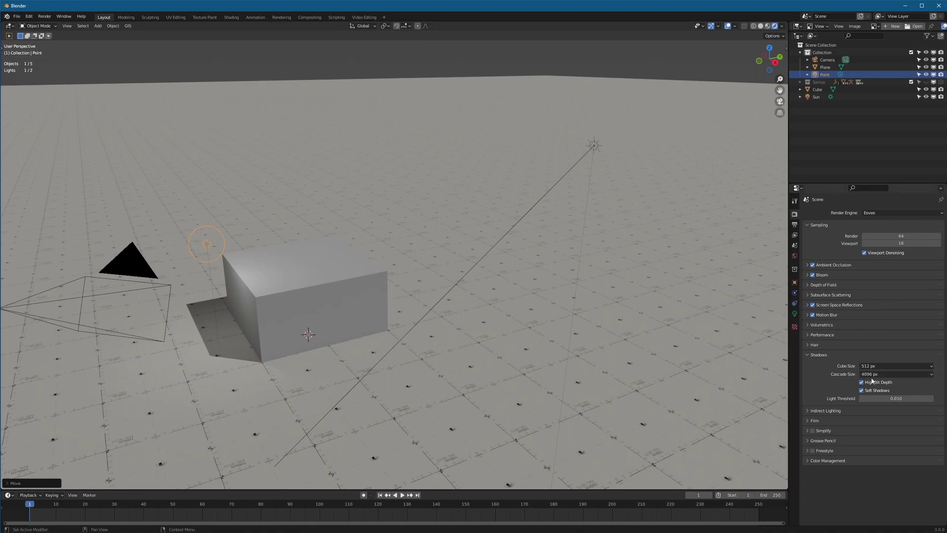
- Show the point light's settings (10 W power, 0.25 m radius, shadows on) and orbit around the cube
left_click(795, 314)
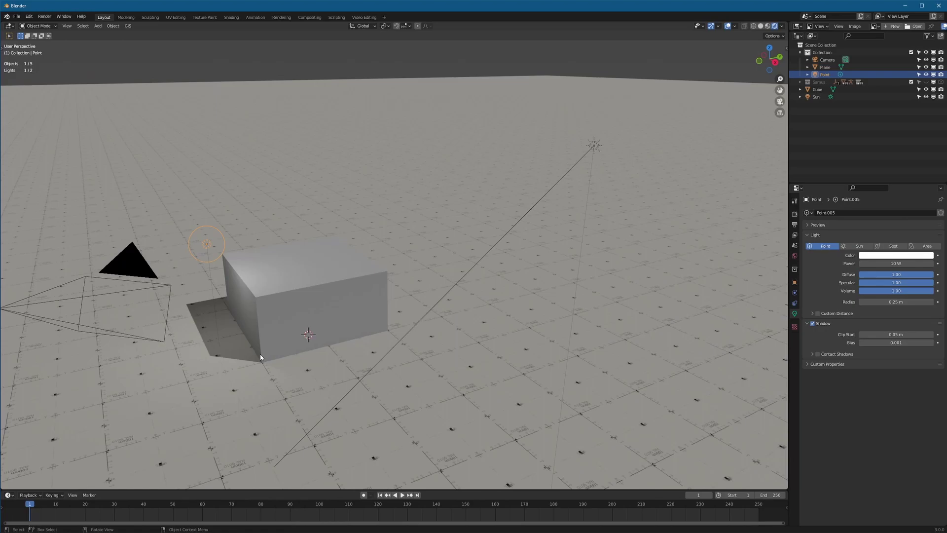
mouse_move(291, 323)
middle_mouse_down()
mouse_move(400, 289)
mouse_move(357, 309)
mouse_move(297, 315)
middle_mouse_up()
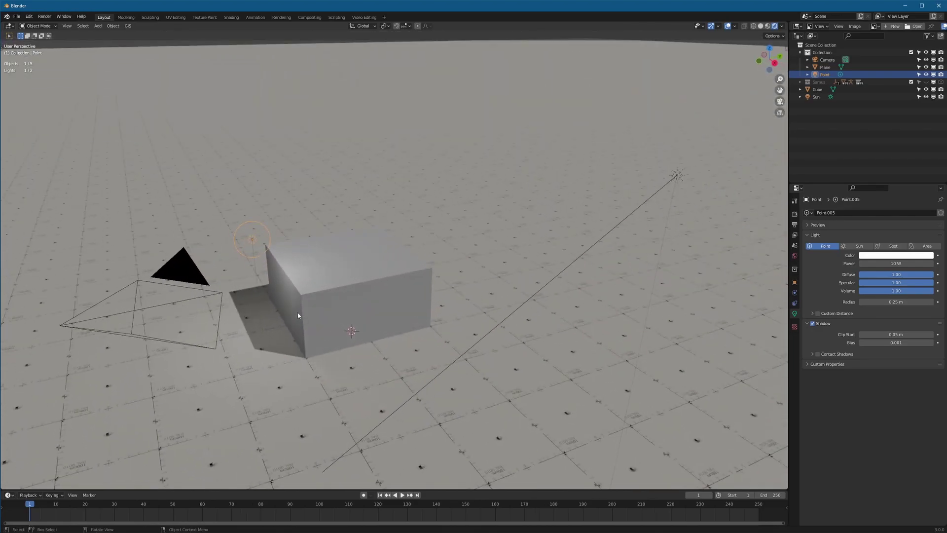